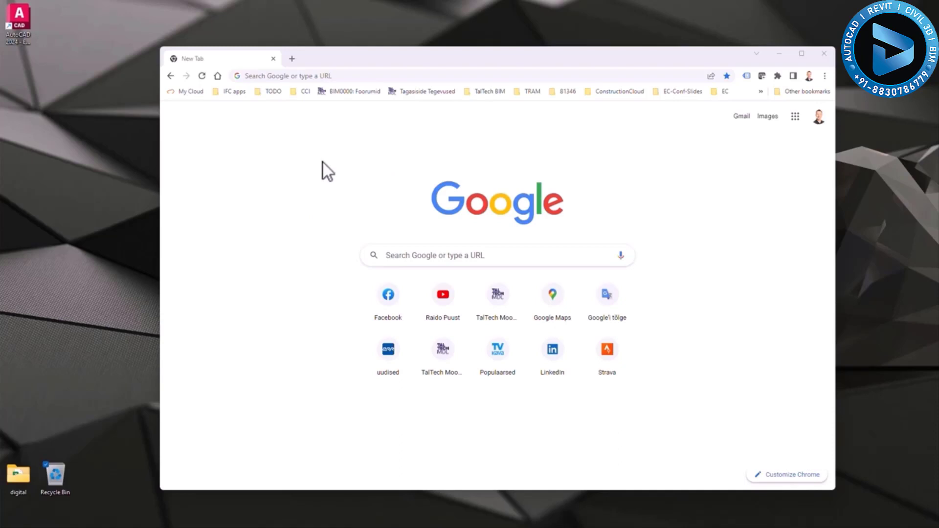
- Open the Civil 3D product page at autodesk.com/civil3D
{"action": "left_click", "coordinate": [360, 76]}
{"action": "type", "text": "autodesk.com&"}
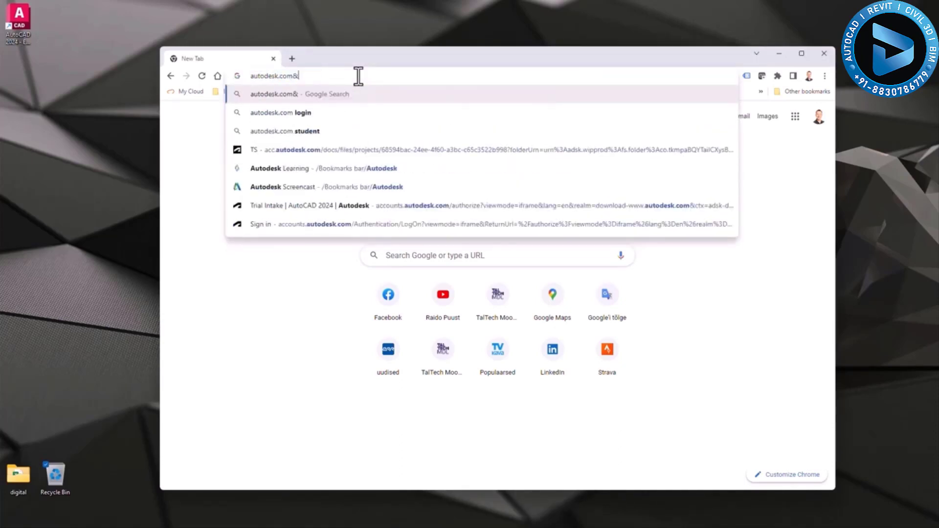
{"action": "key", "text": "BackSpace"}
{"action": "type", "text": "/c"}
{"action": "type", "text": "ivil-3d"}
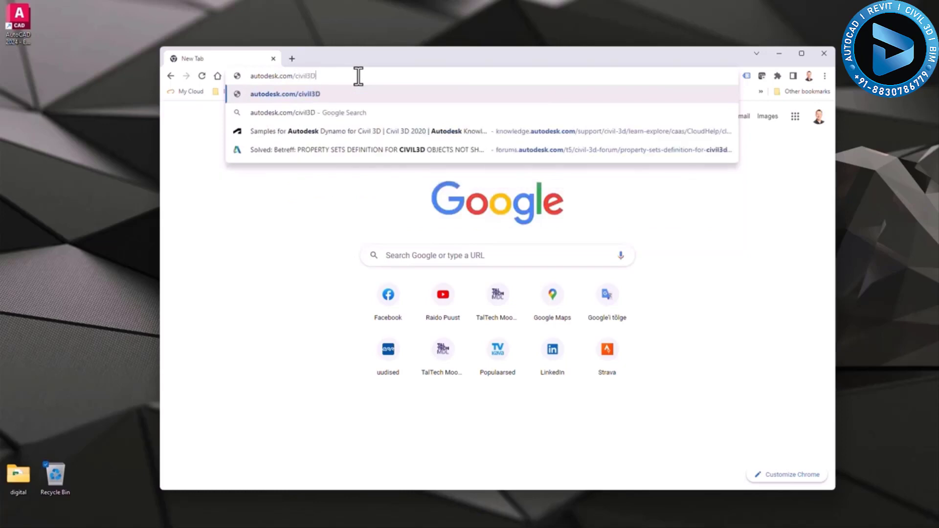
{"action": "key", "text": "Return"}
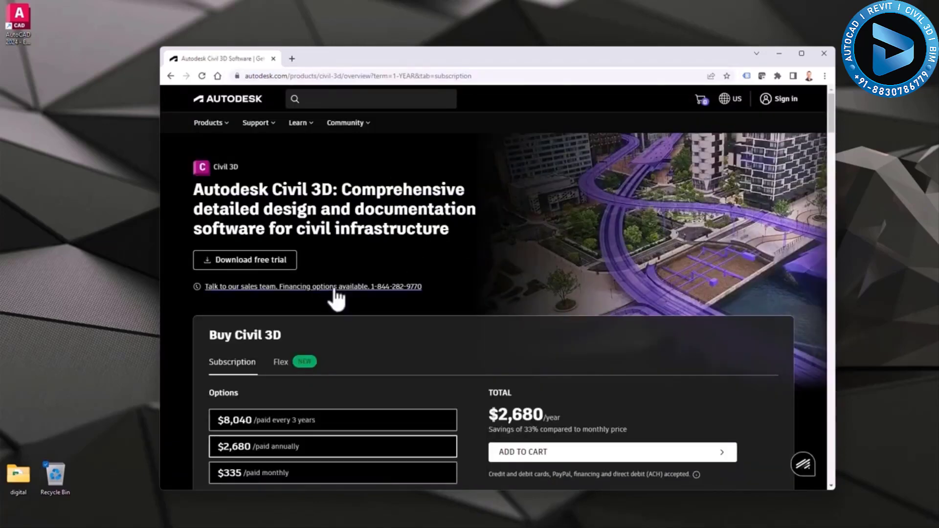
- Request the Civil 3D free trial for Business use and sign in with the Autodesk account
{"action": "left_click", "coordinate": [248, 264]}
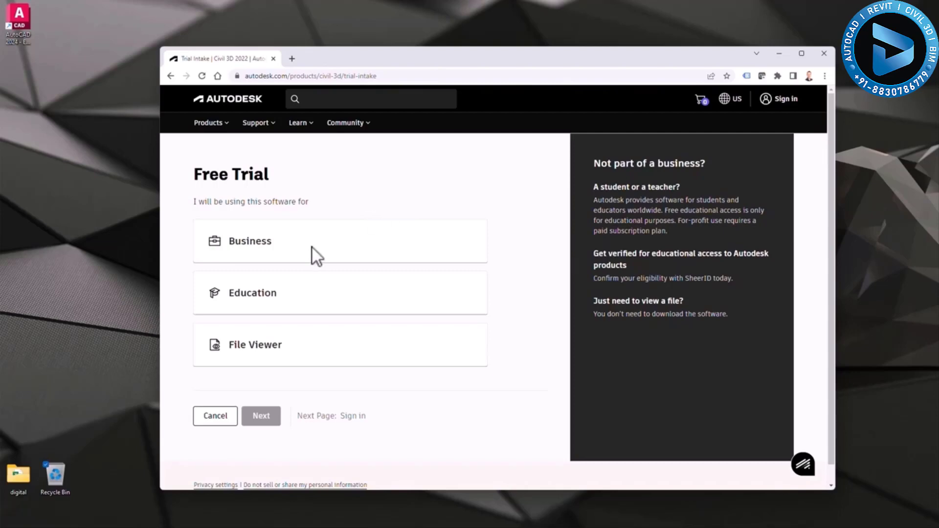
{"action": "left_click", "coordinate": [275, 245]}
{"action": "left_click", "coordinate": [267, 417]}
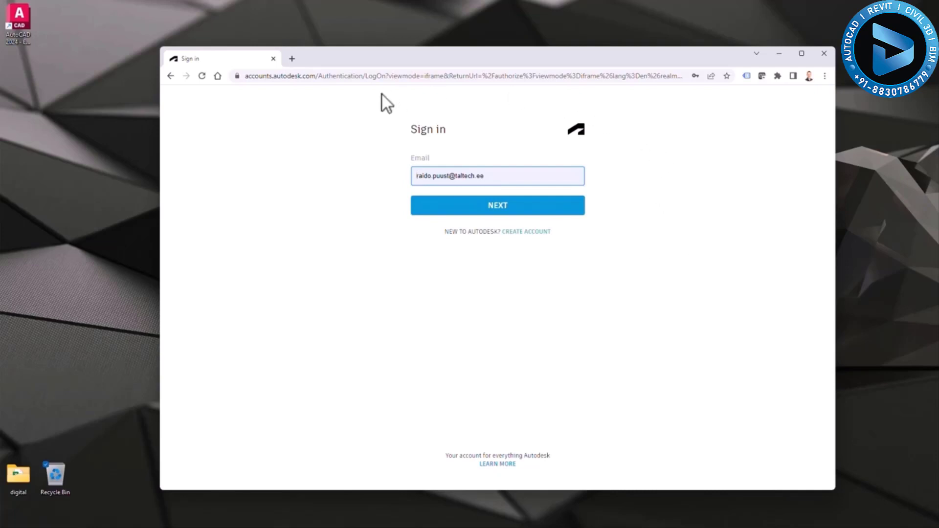
{"action": "left_click", "coordinate": [511, 210]}
{"action": "left_click", "coordinate": [505, 238]}
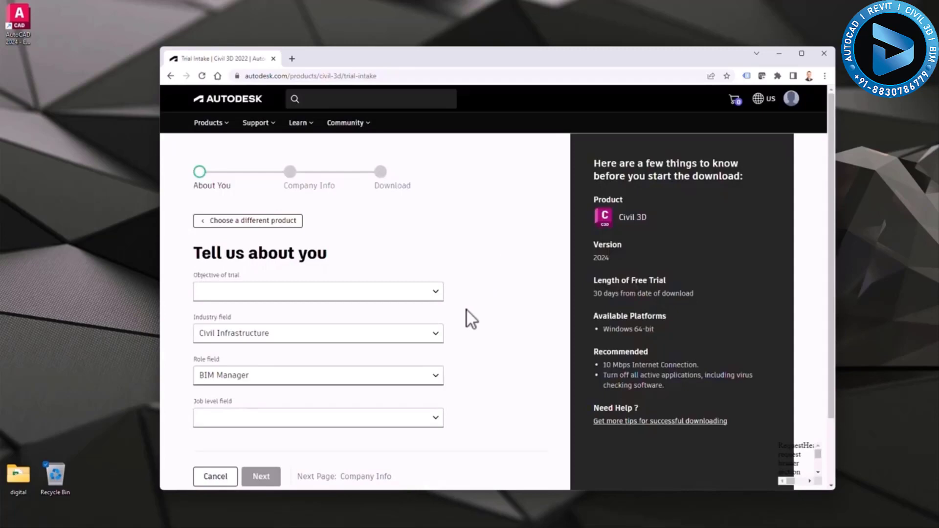
- Set the trial objective to "I am evaluating this product for my team" and job level to Manager, then submit the personal and company info
{"action": "left_click", "coordinate": [409, 292]}
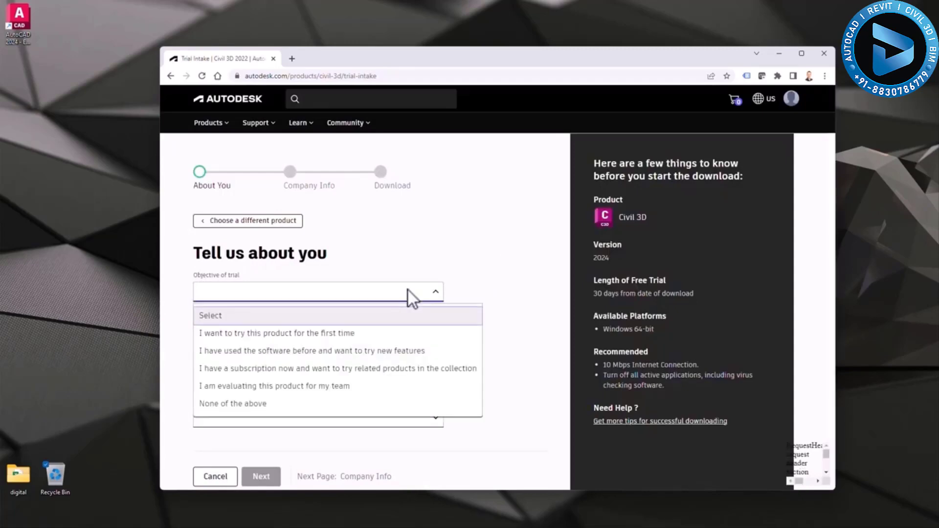
{"action": "left_click", "coordinate": [251, 385]}
{"action": "left_click", "coordinate": [230, 421]}
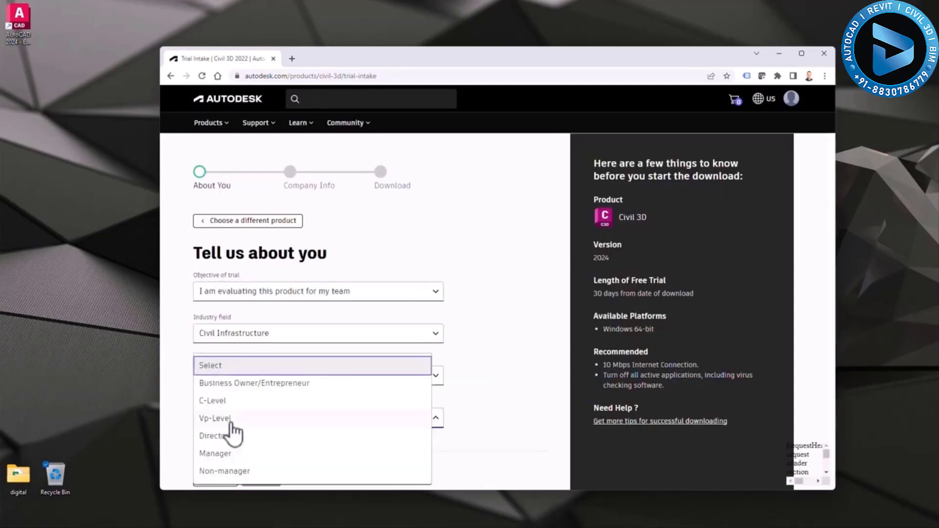
{"action": "left_click", "coordinate": [218, 455]}
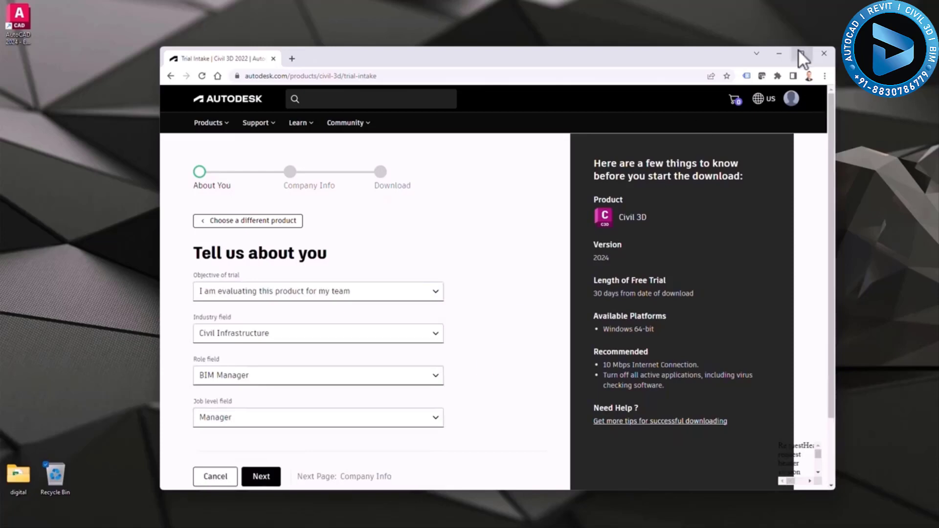
{"action": "left_click", "coordinate": [261, 476]}
{"action": "key", "text": "super+Up"}
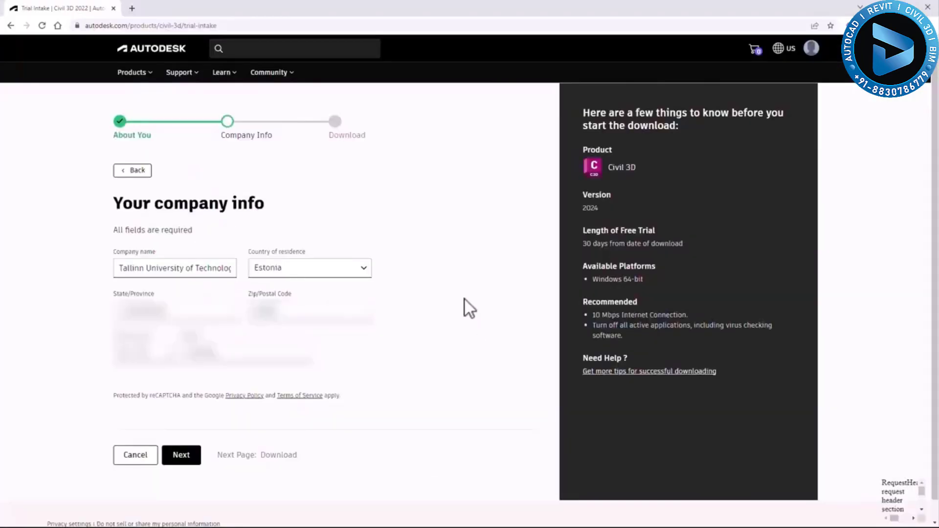
{"action": "left_click", "coordinate": [177, 456]}
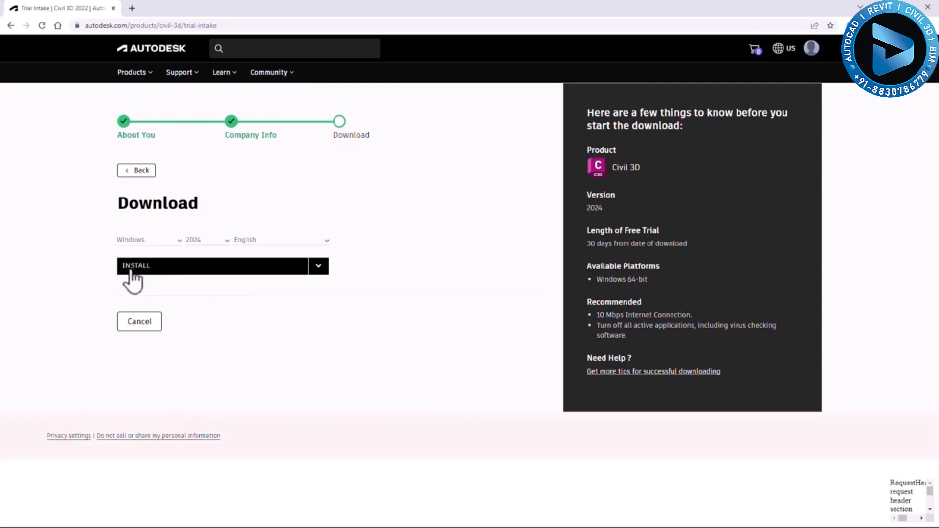
- Start downloading the Windows 2024 English installer files and create a Civil3D folder in C:\install\Autodesk\2024 for them
{"action": "left_click", "coordinate": [318, 266]}
{"action": "left_click", "coordinate": [146, 300]}
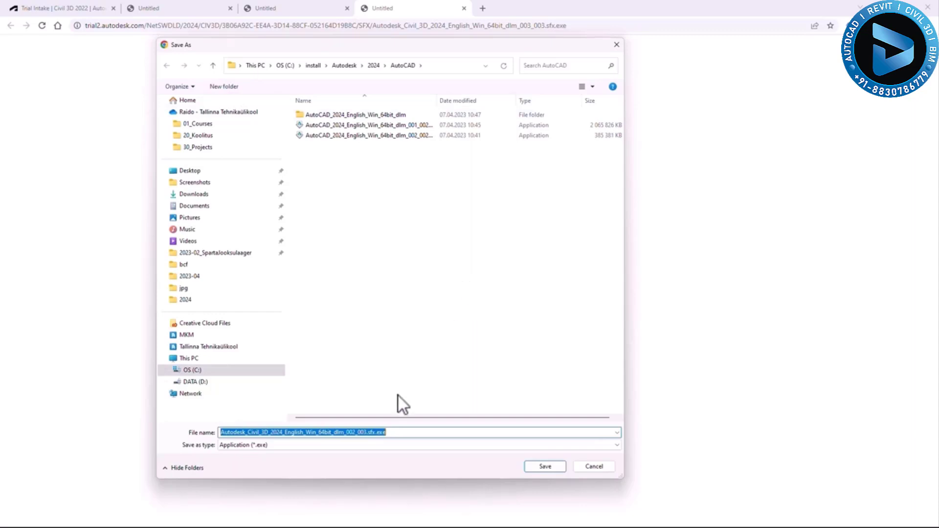
{"action": "left_click", "coordinate": [355, 433]}
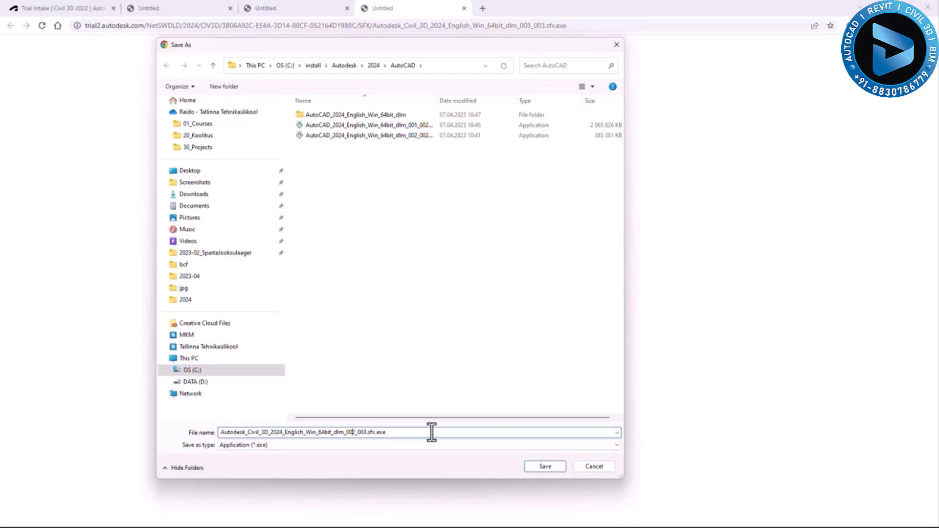
{"action": "left_click", "coordinate": [374, 65]}
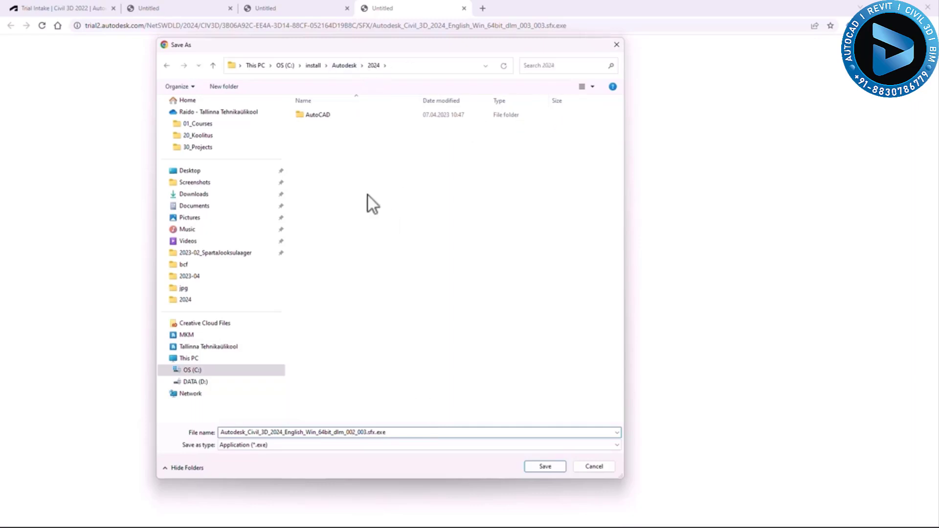
{"action": "right_click", "coordinate": [338, 168]}
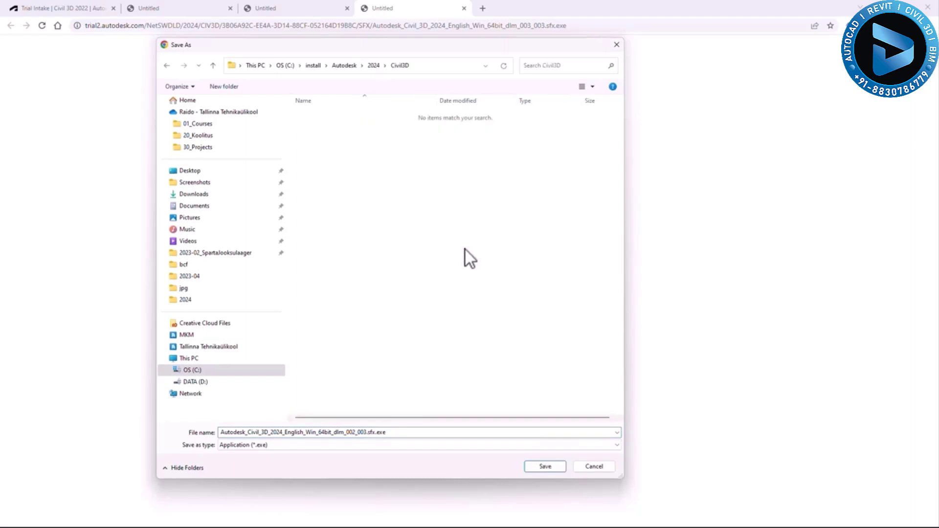
- Copy the Civil3D folder path and save installer parts 002_003, 001_003 and 003_003 in that folder
{"action": "left_click", "coordinate": [308, 65]}
{"action": "right_click", "coordinate": [293, 66]}
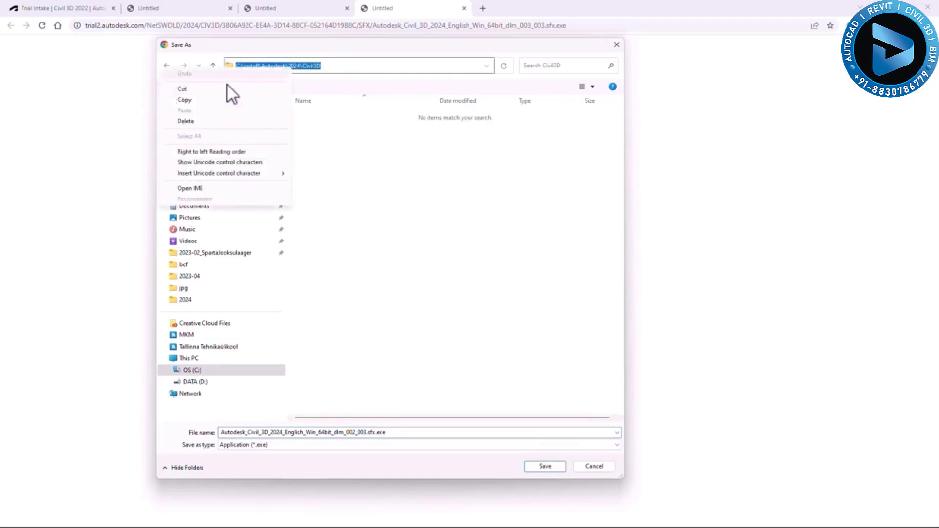
{"action": "left_click", "coordinate": [184, 100]}
{"action": "left_click", "coordinate": [382, 433]}
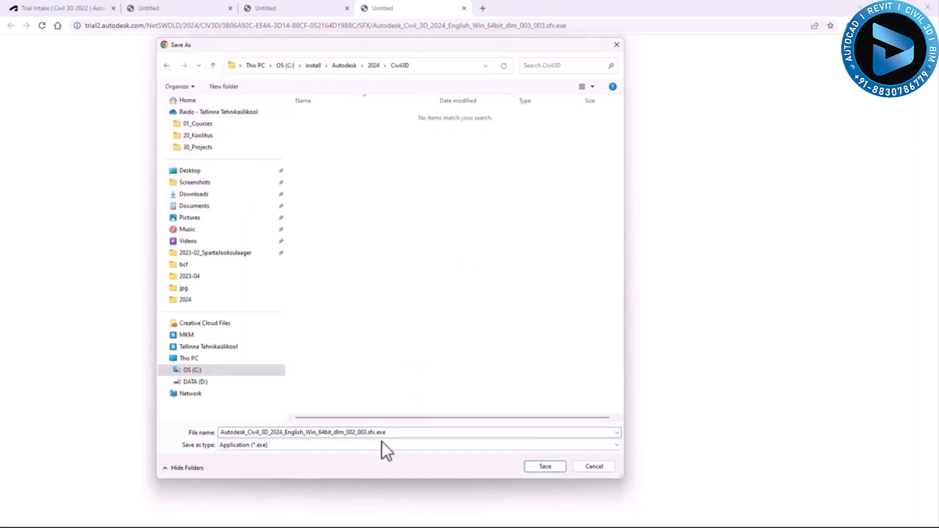
{"action": "left_click", "coordinate": [545, 467]}
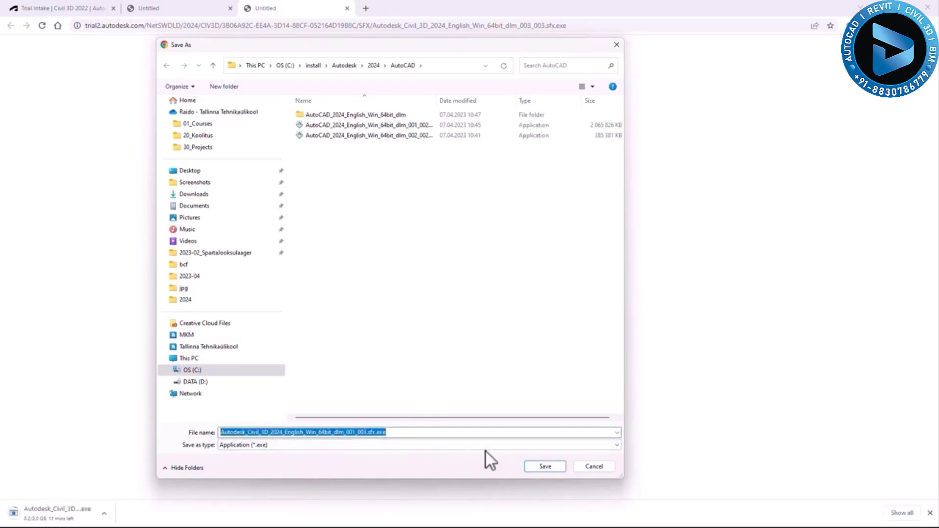
{"action": "left_click", "coordinate": [540, 466]}
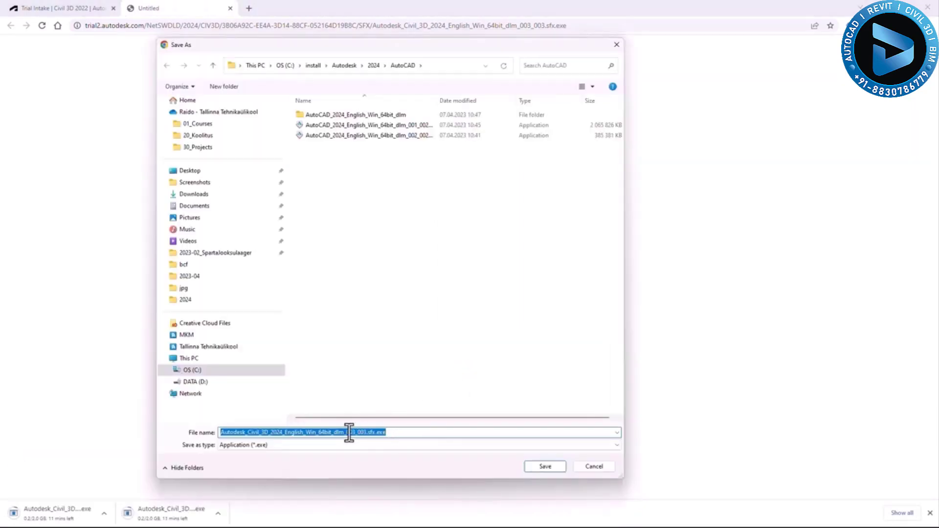
{"action": "left_click", "coordinate": [553, 467]}
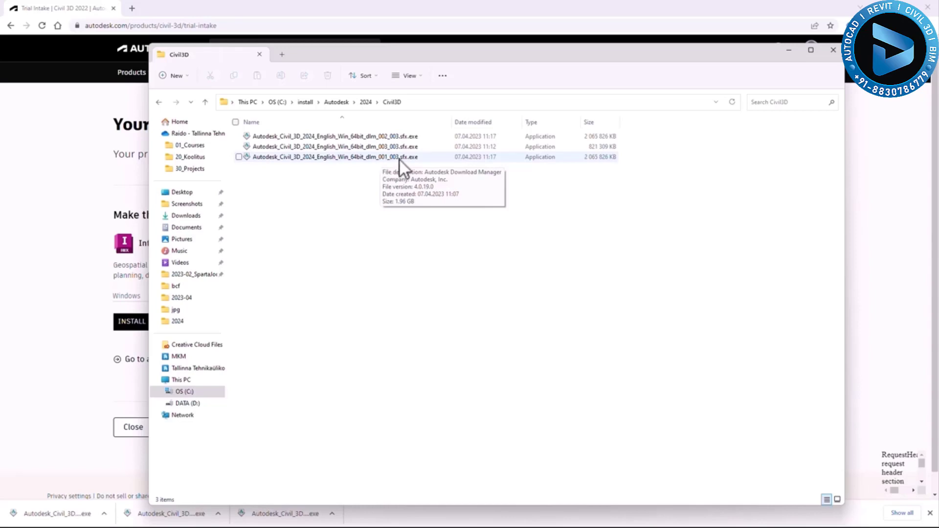
- Run the 001_003 self-extractor and extract the installer to C:\install\Autodesk\2024\Civil3D
{"action": "double_click", "coordinate": [375, 159]}
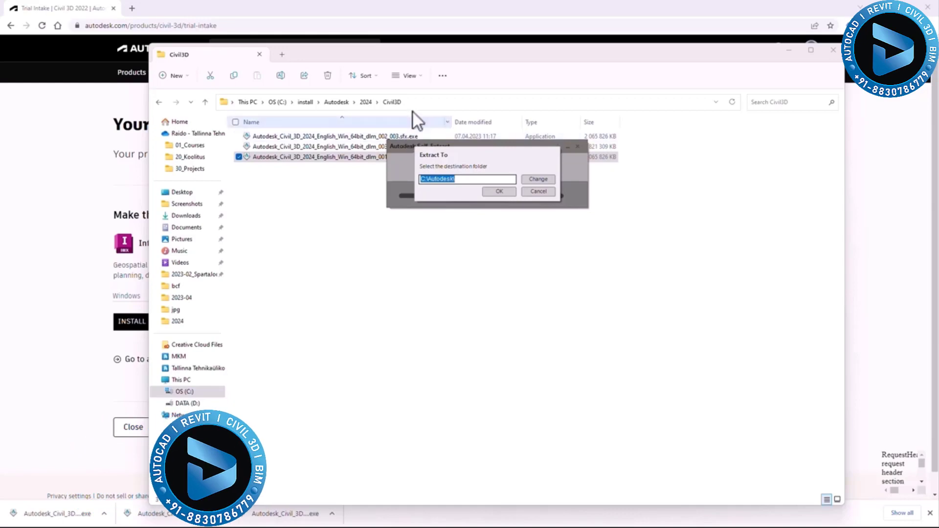
{"action": "left_click", "coordinate": [319, 53]}
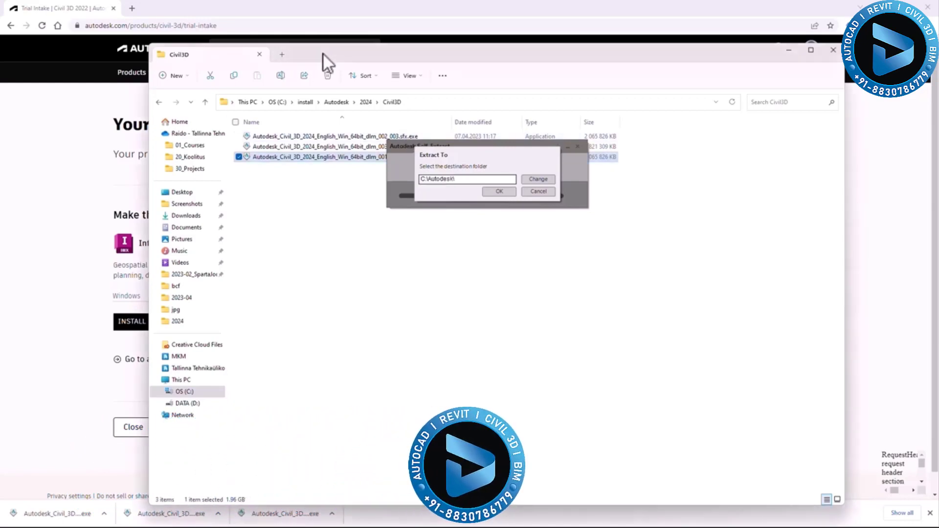
{"action": "left_click", "coordinate": [421, 103]}
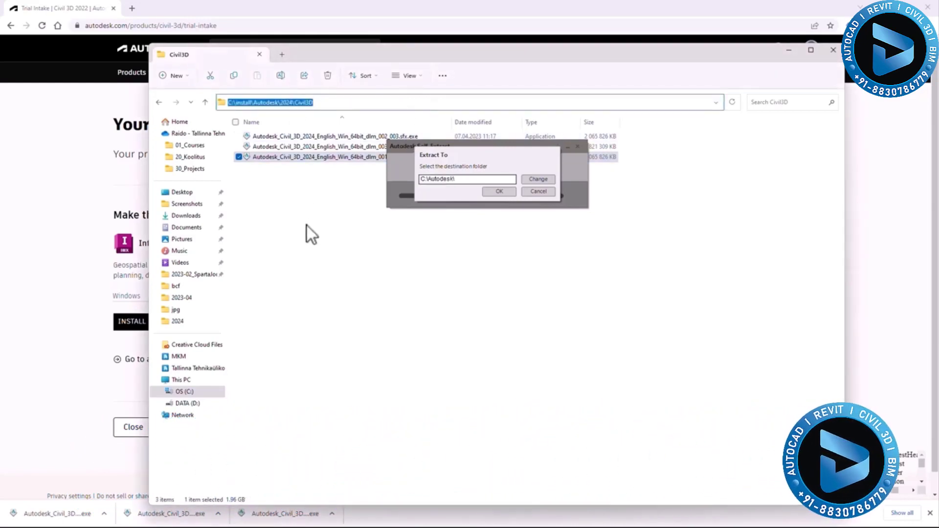
{"action": "left_click", "coordinate": [538, 177]}
{"action": "key", "text": "ctrl+v"}
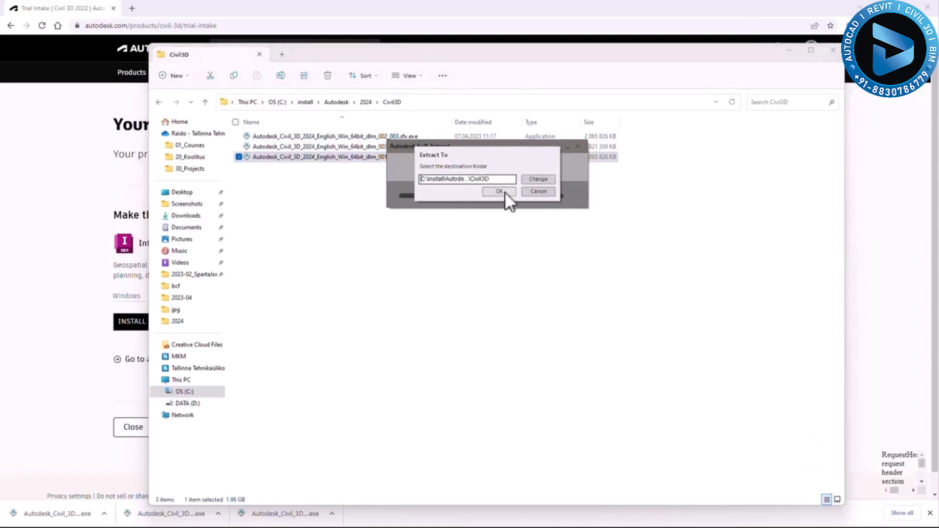
{"action": "left_click", "coordinate": [499, 191]}
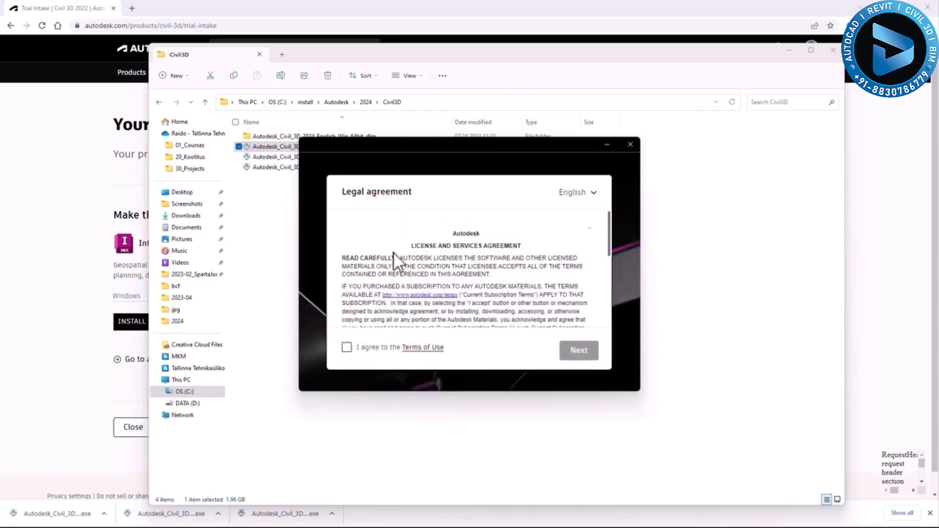
- Agree to the Terms of Use and install Civil 3D 2024 in C:\Program Files\Autodesk with Subassembly Composer 2024
{"action": "left_click", "coordinate": [346, 347]}
{"action": "left_click", "coordinate": [590, 354]}
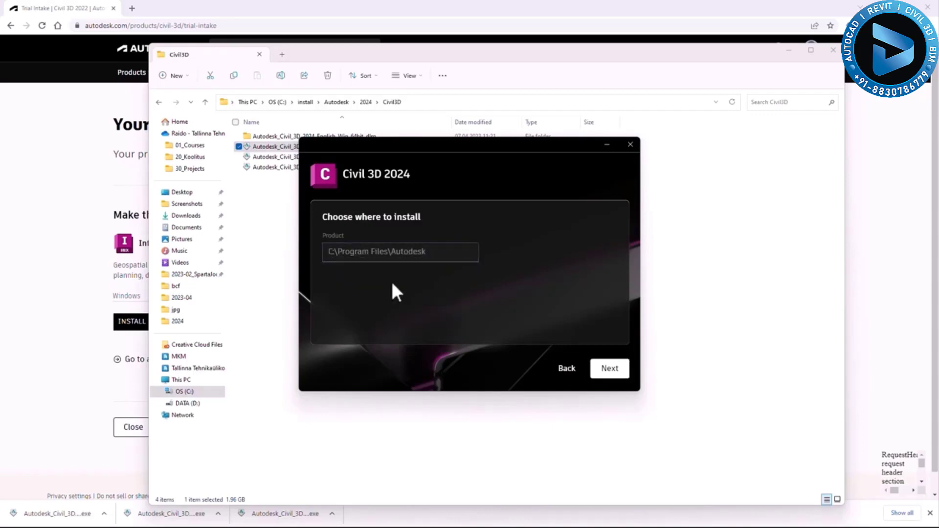
{"action": "left_click", "coordinate": [608, 370]}
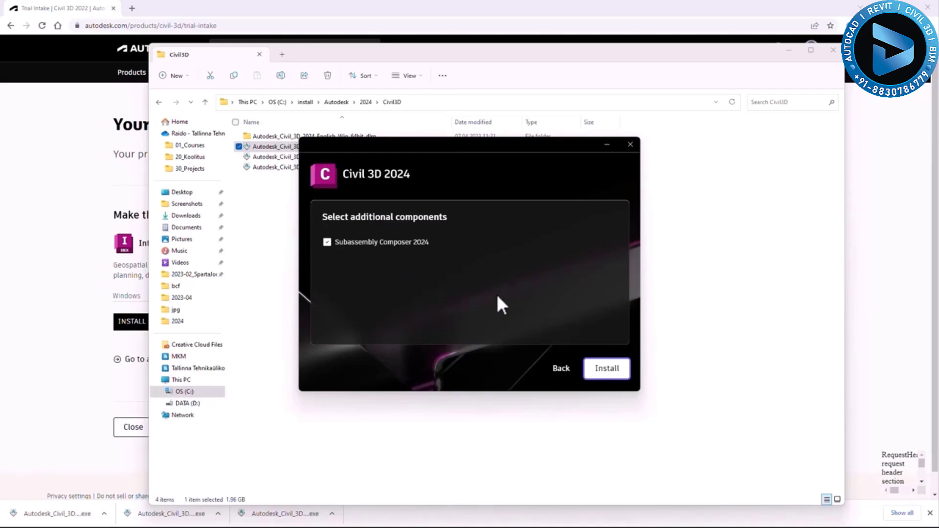
{"action": "left_click", "coordinate": [609, 375]}
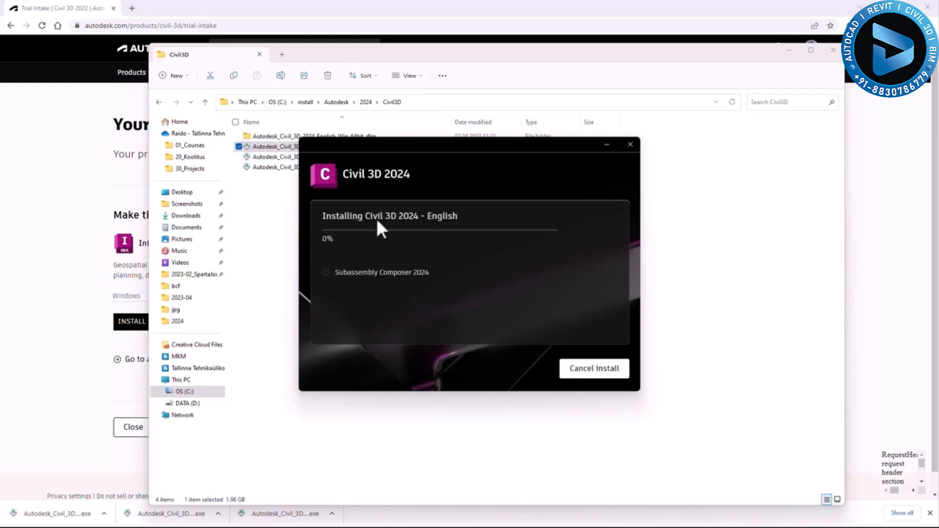
- Examine the extracted Autodesk_Civil_3D_2024_English_Win_64bit_dlm folder and the installer parts, then minimize the file window
{"action": "double_click", "coordinate": [267, 136]}
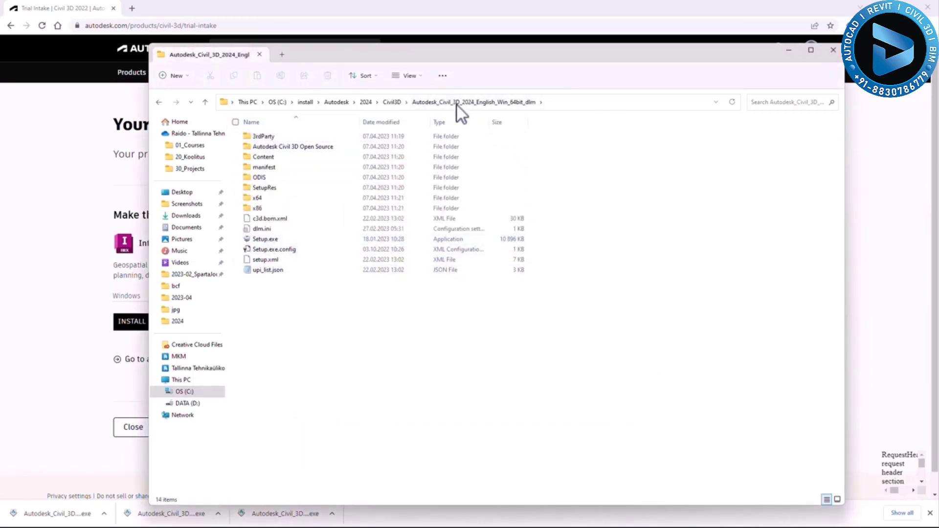
{"action": "left_click", "coordinate": [392, 103]}
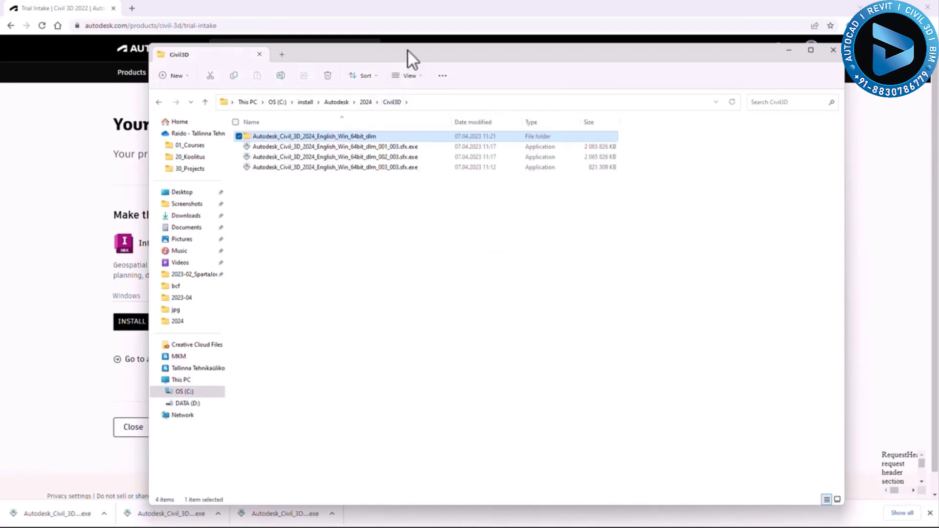
{"action": "left_click", "coordinate": [390, 146]}
{"action": "left_click", "coordinate": [387, 168]}
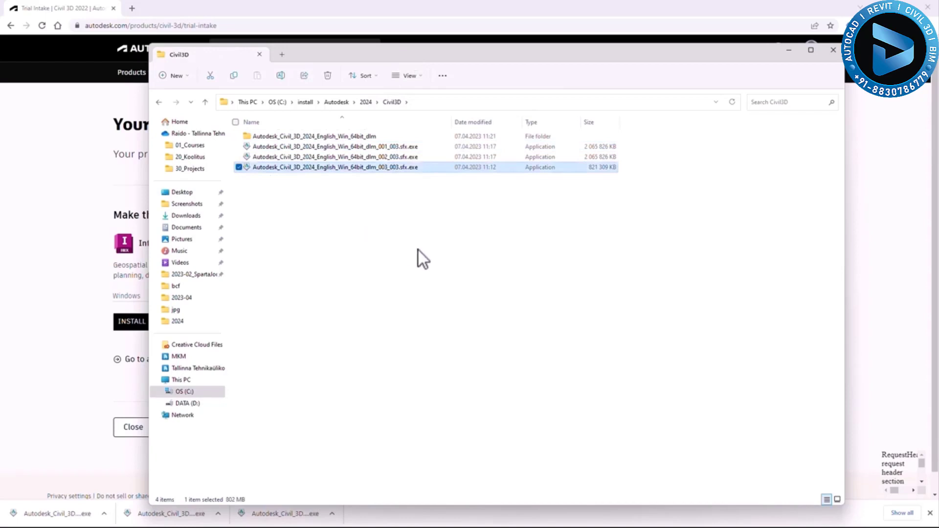
{"action": "left_click", "coordinate": [274, 135]}
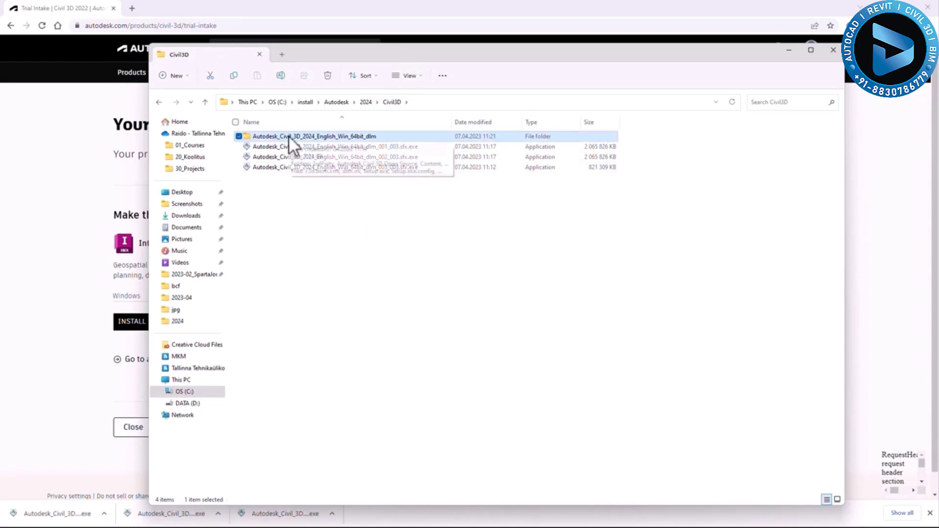
{"action": "left_click_drag", "start_coordinate": [723, 51], "coordinate": [653, 47]}
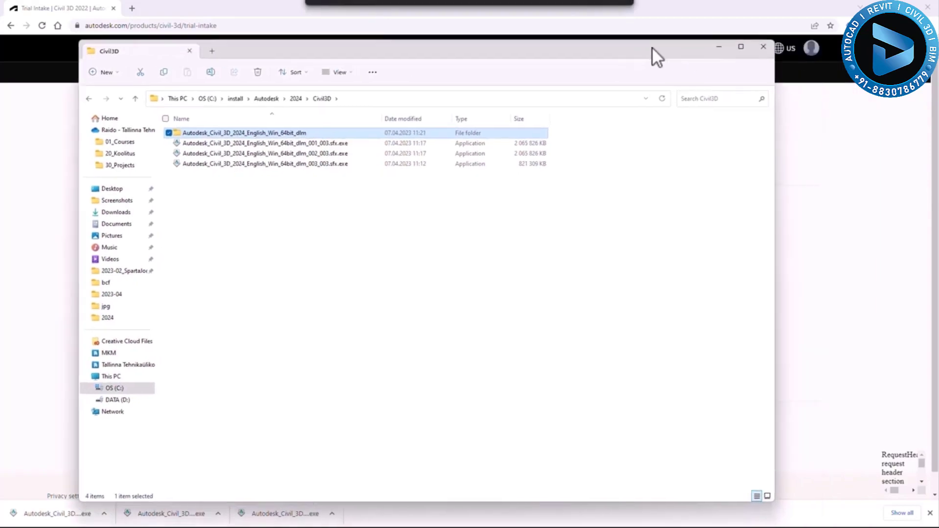
{"action": "left_click", "coordinate": [719, 48]}
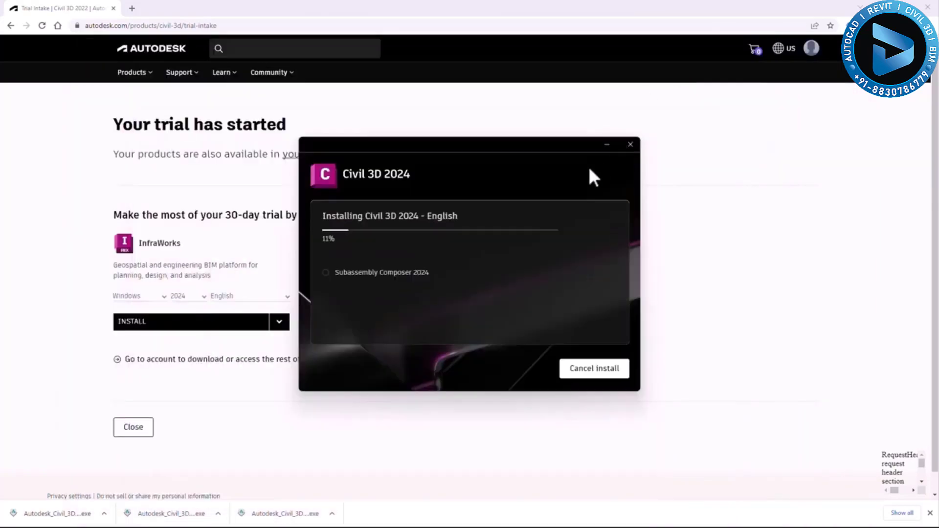
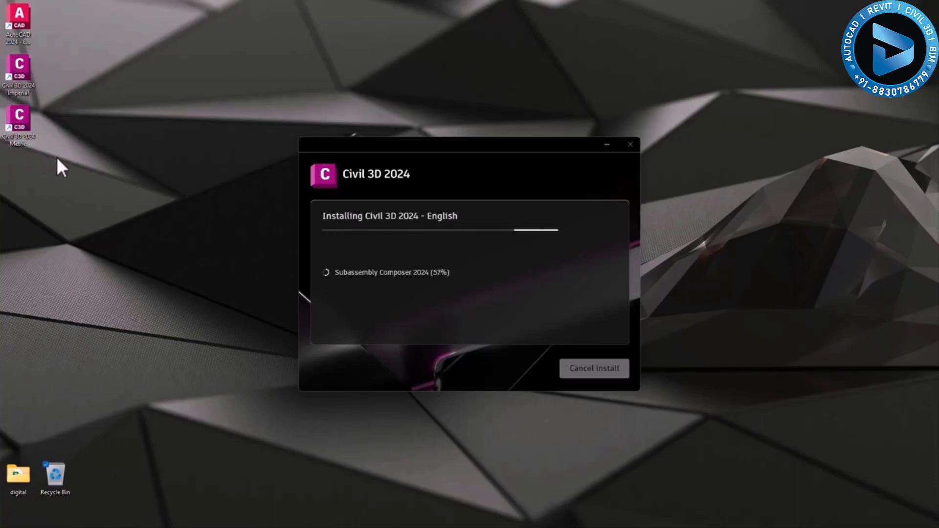
- Finish the completed Civil 3D 2024 installation and launch Civil 3D 2024 Metric from the desktop
{"action": "mouse_move", "coordinate": [335, 524]}
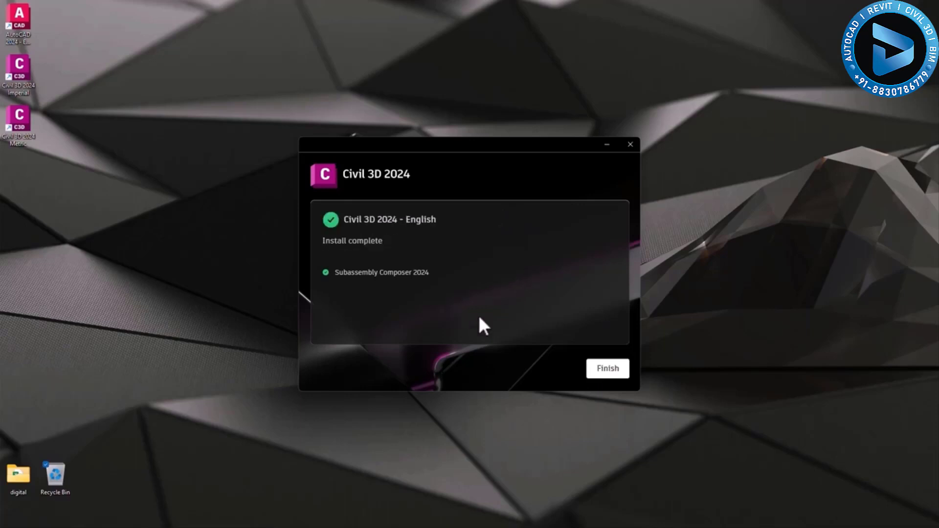
{"action": "left_click", "coordinate": [614, 375]}
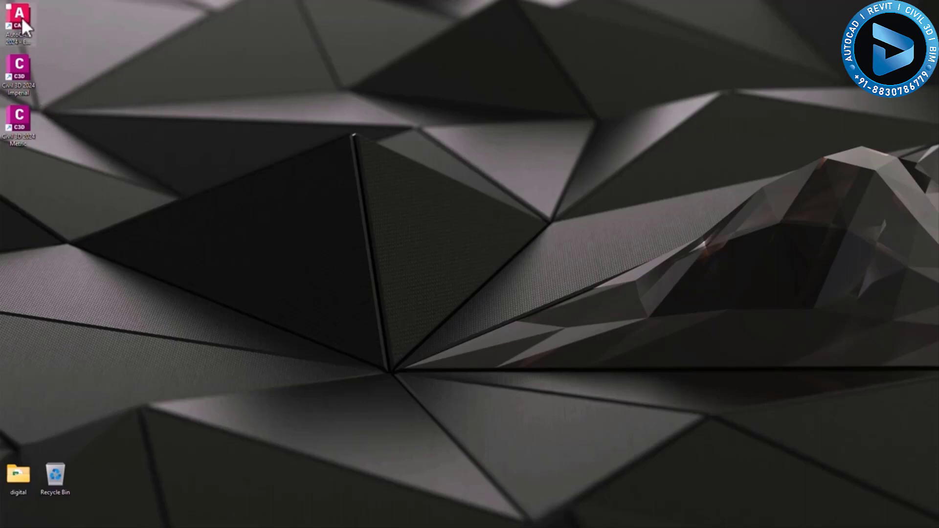
{"action": "double_click", "coordinate": [13, 123]}
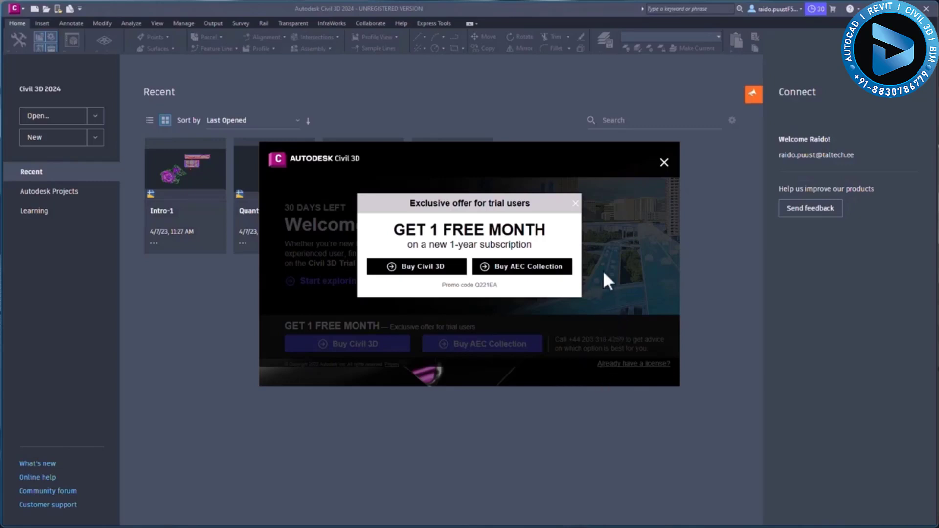
- Dismiss the trial offer and welcome window, then check the trial information once more and close it
{"action": "left_click", "coordinate": [575, 203]}
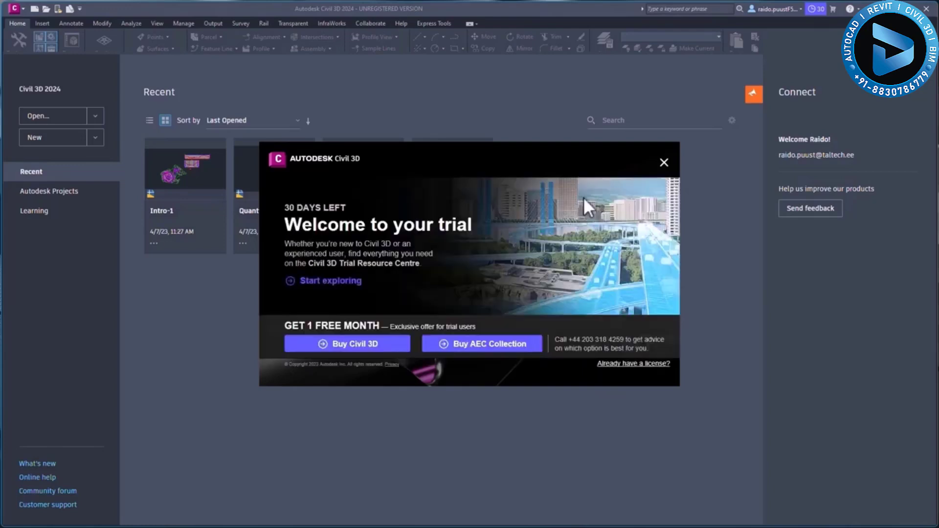
{"action": "left_click", "coordinate": [664, 163]}
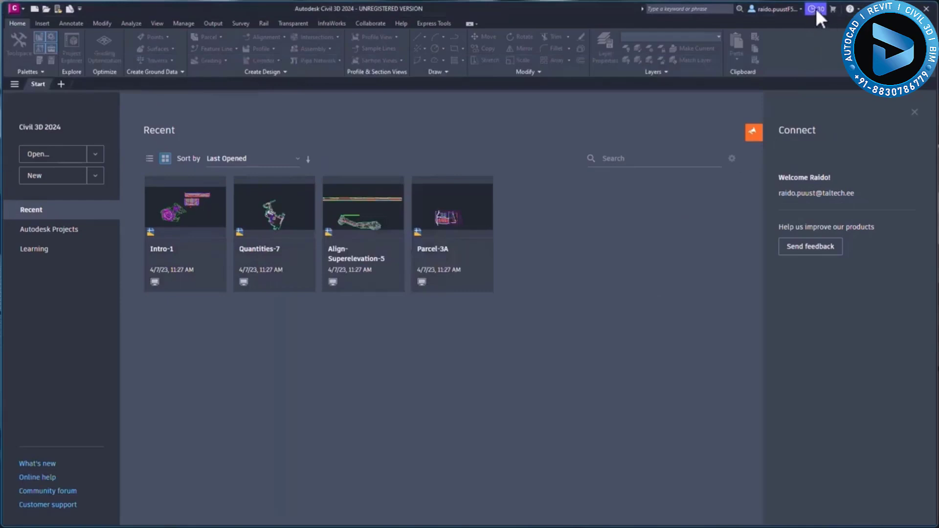
{"action": "left_click", "coordinate": [814, 9]}
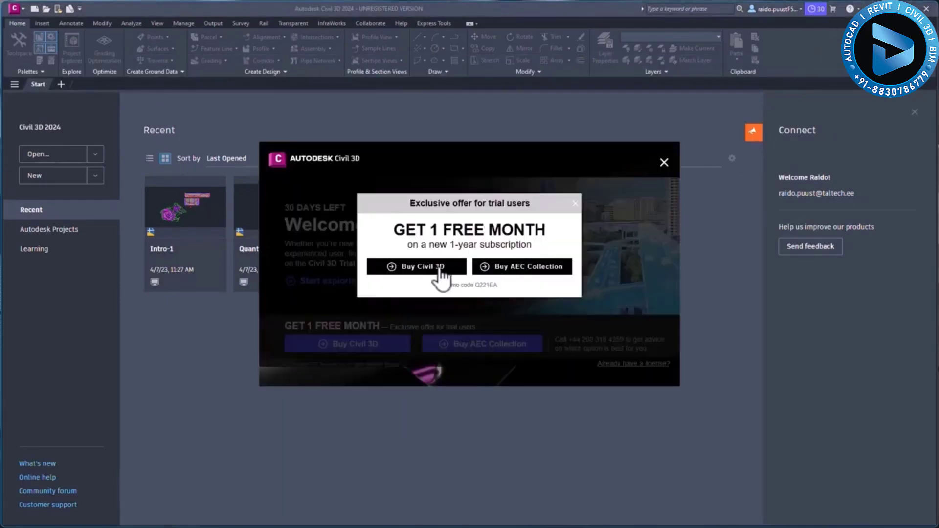
{"action": "left_click", "coordinate": [664, 162]}
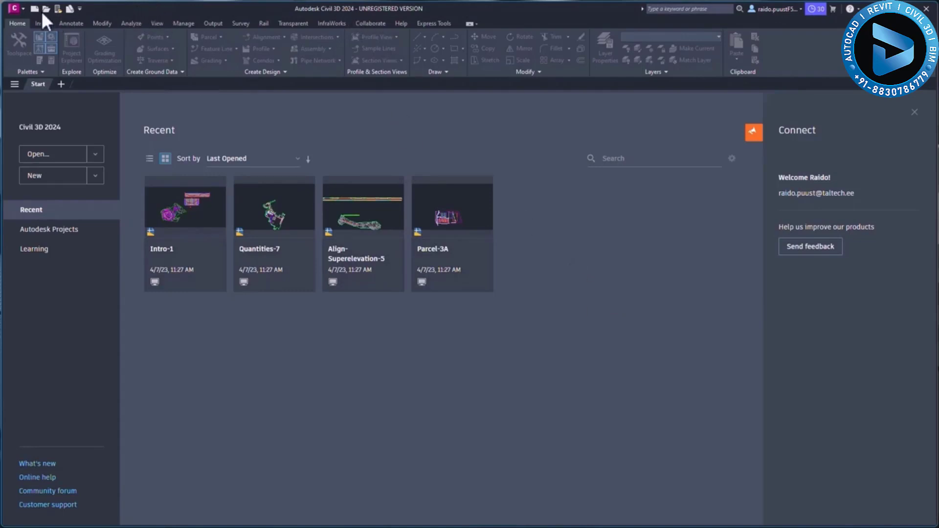
{"action": "left_click", "coordinate": [14, 8]}
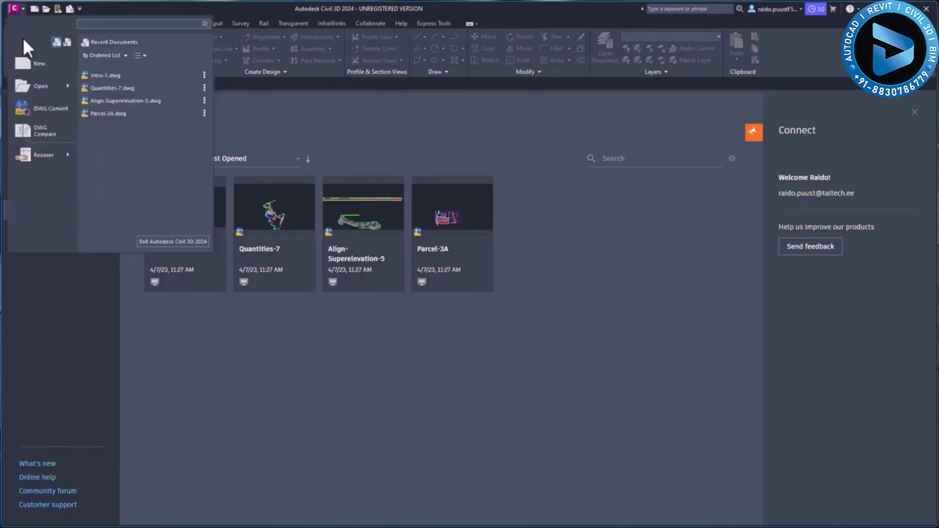
{"action": "left_click", "coordinate": [110, 8]}
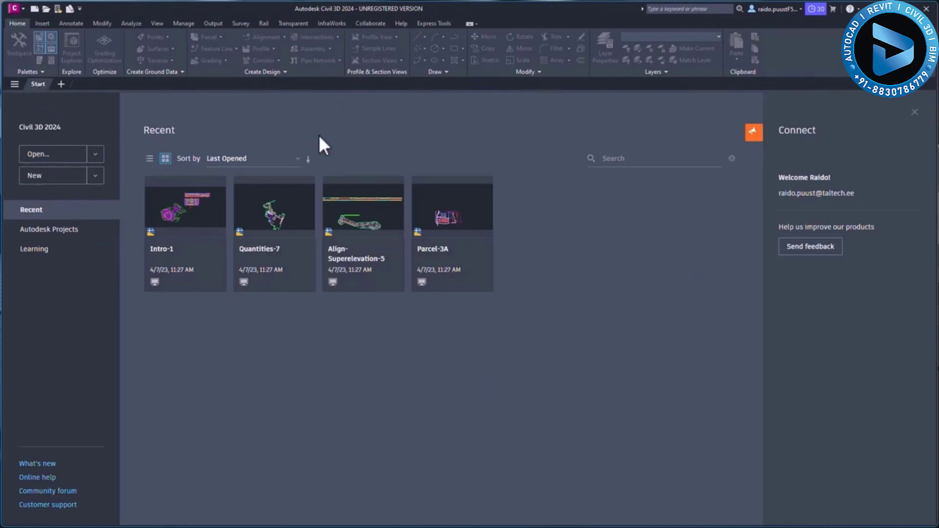
- Create a new drawing from the _Autodesk Civil 3D (Metric) NCS.dwt template
{"action": "left_click", "coordinate": [95, 177]}
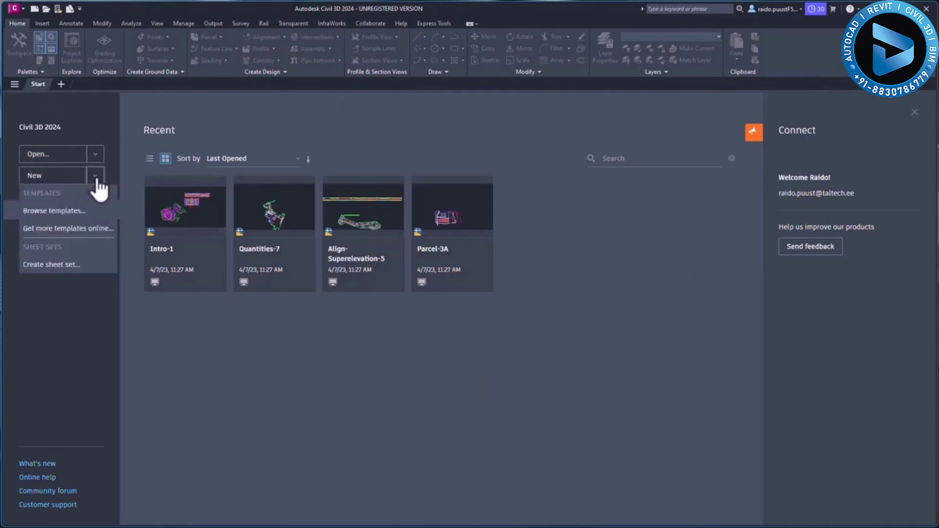
{"action": "left_click", "coordinate": [58, 211]}
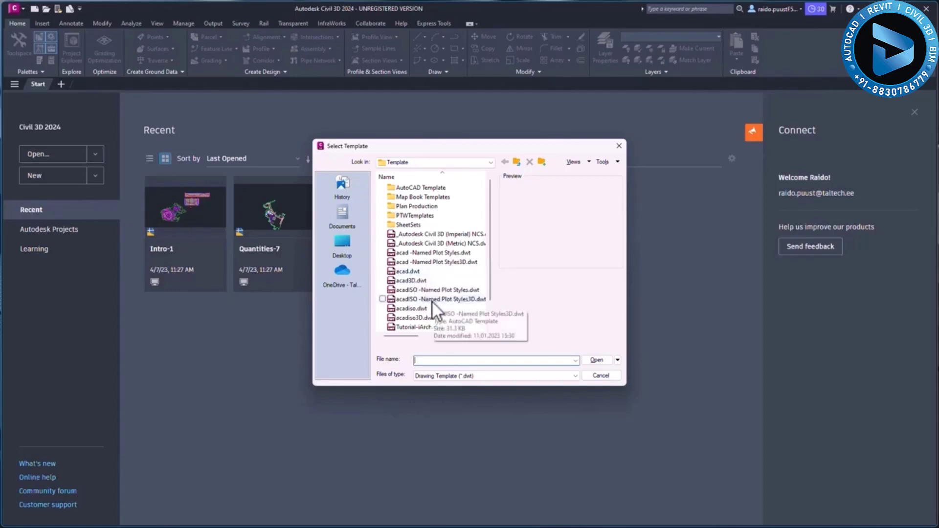
{"action": "left_click", "coordinate": [415, 308]}
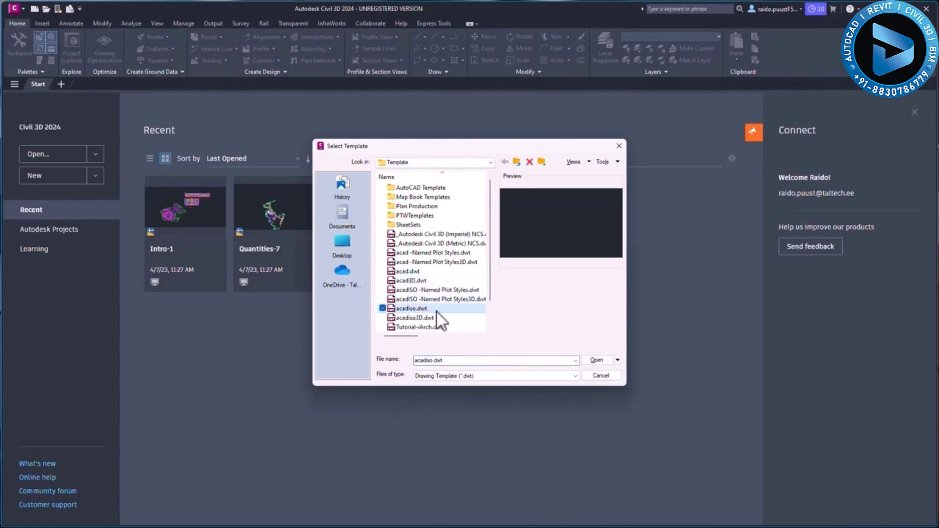
{"action": "left_click", "coordinate": [449, 244]}
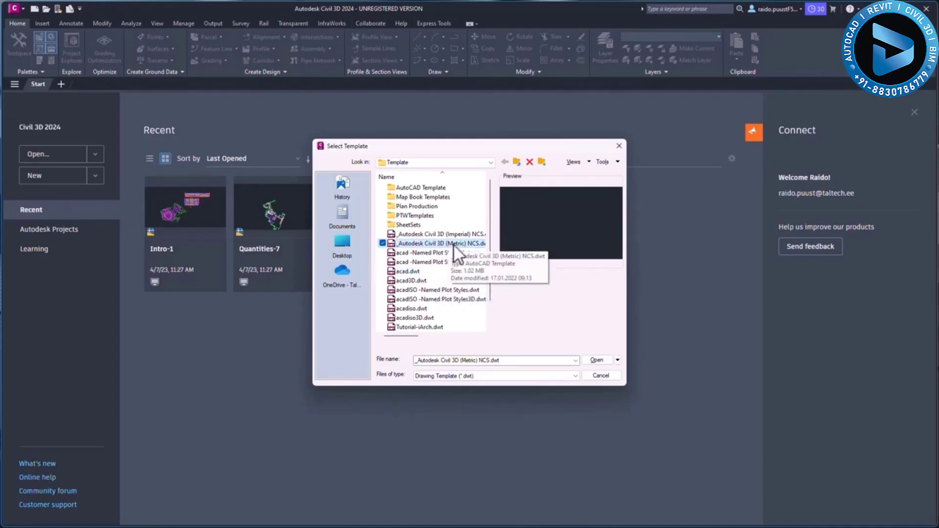
{"action": "left_click", "coordinate": [596, 361]}
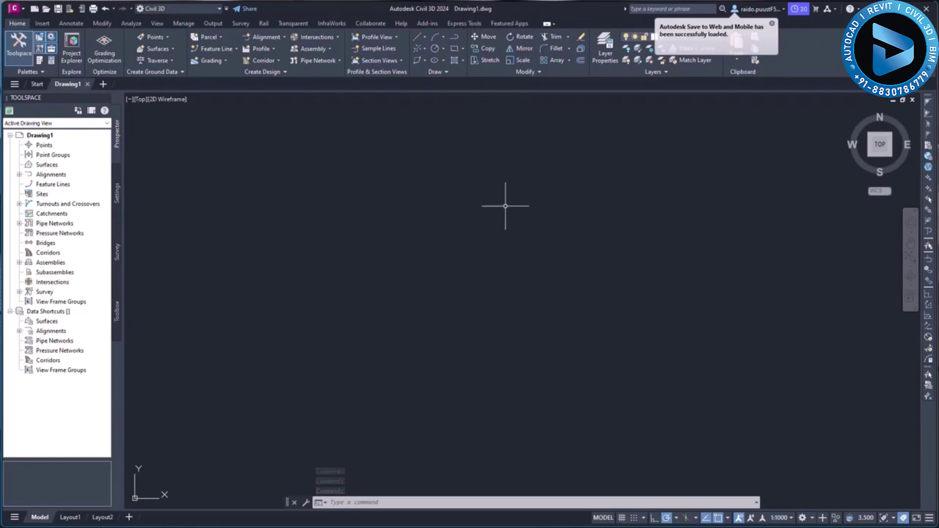
{"action": "mouse_move", "coordinate": [70, 89]}
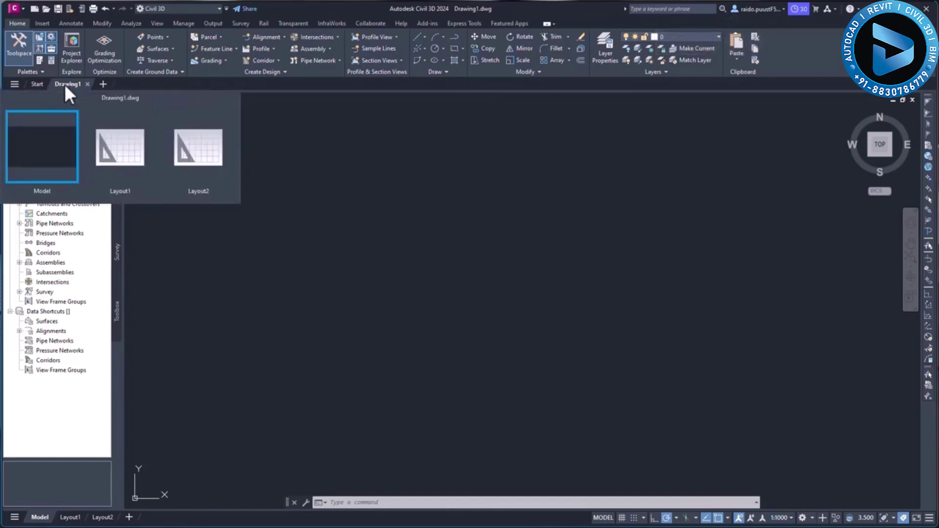
{"action": "left_click", "coordinate": [14, 7]}
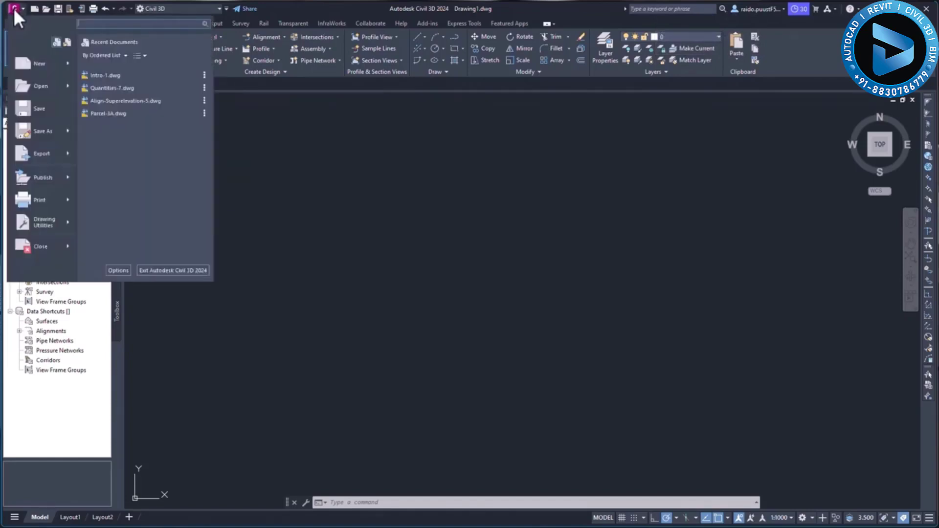
{"action": "left_click", "coordinate": [296, 6]}
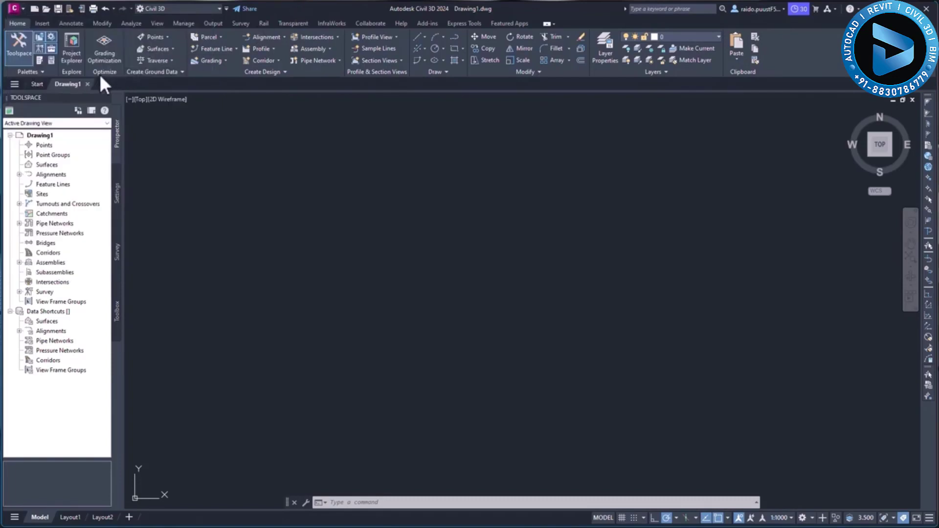
- Save the new drawing to the Desktop as Drawing1.dwg in the AutoCAD 2018 Drawing format
{"action": "right_click", "coordinate": [67, 83]}
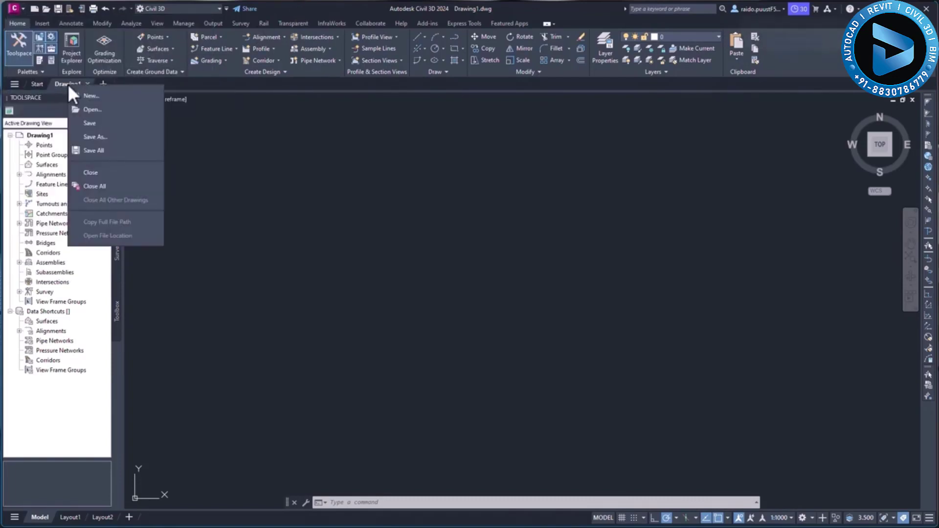
{"action": "left_click", "coordinate": [99, 137]}
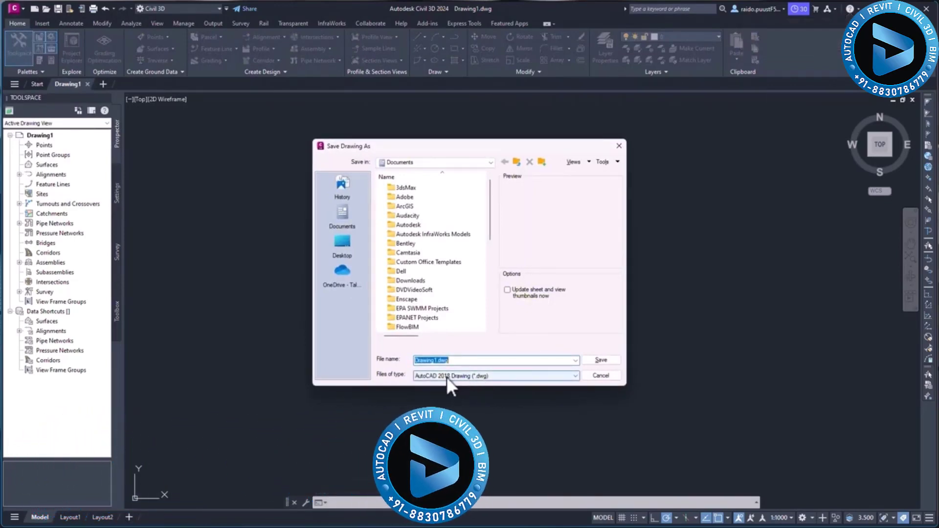
{"action": "left_click", "coordinate": [447, 377]}
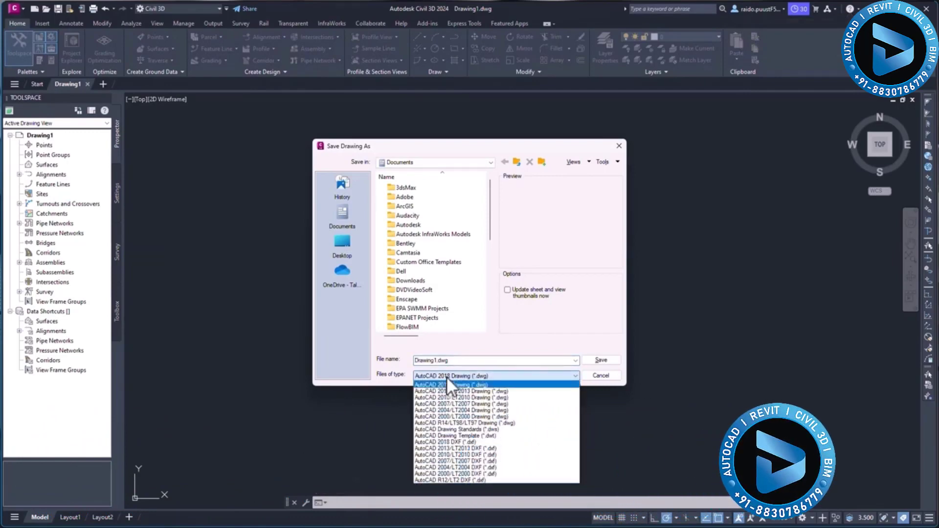
{"action": "left_click", "coordinate": [395, 378]}
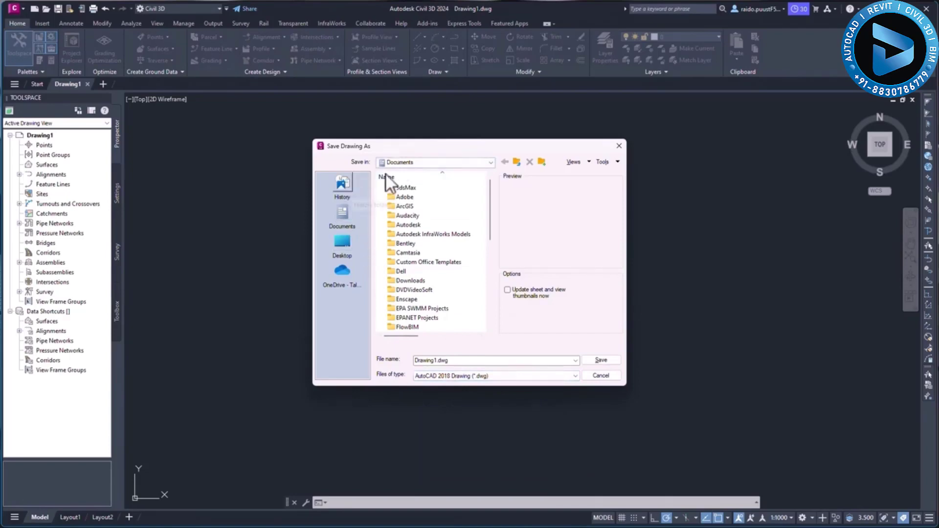
{"action": "left_click", "coordinate": [400, 163]}
{"action": "left_click", "coordinate": [398, 174]}
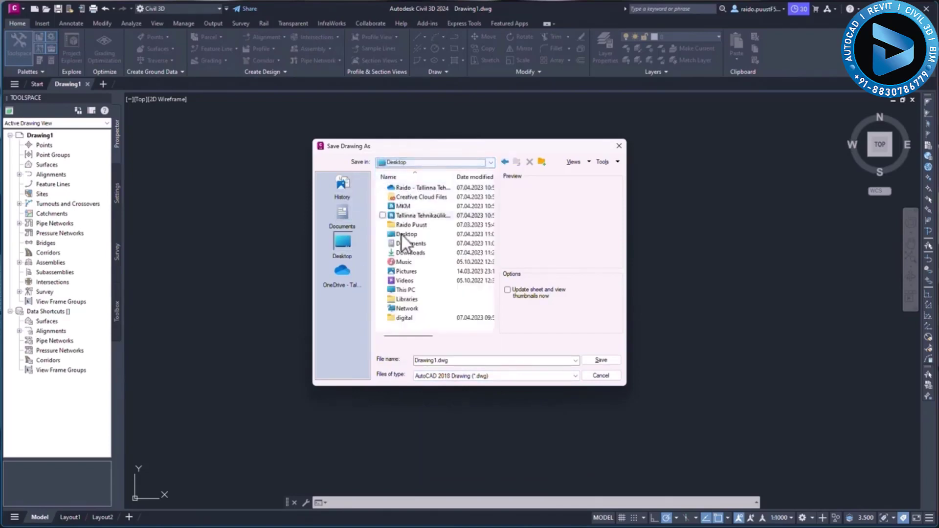
{"action": "left_click", "coordinate": [611, 361]}
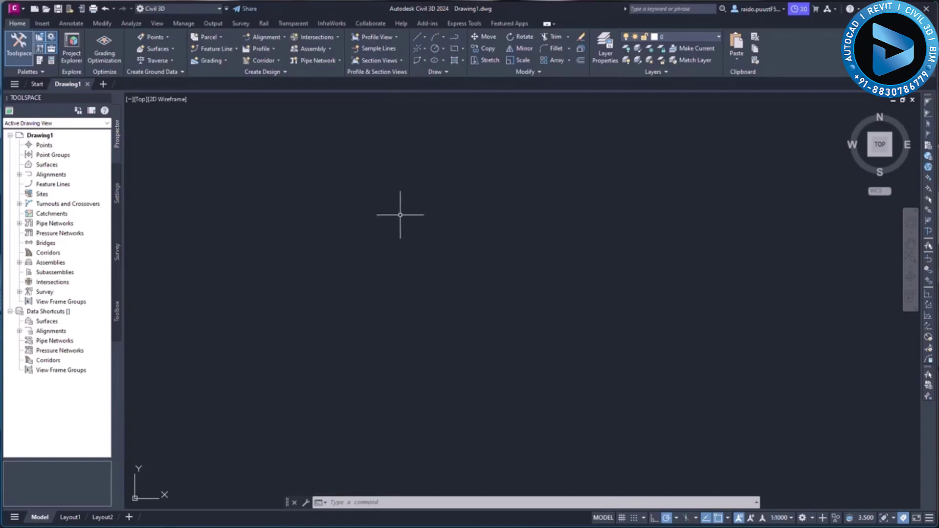
{"action": "left_click", "coordinate": [215, 11]}
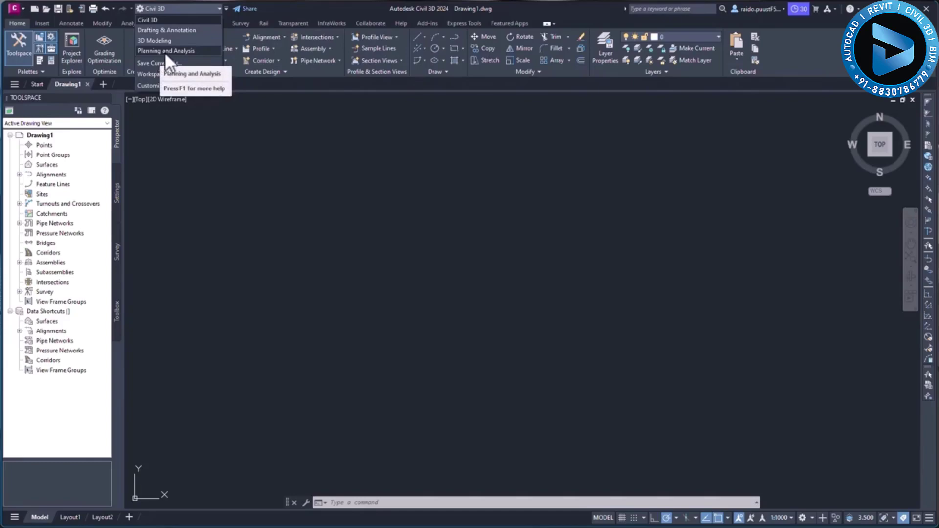
{"action": "left_click", "coordinate": [315, 7]}
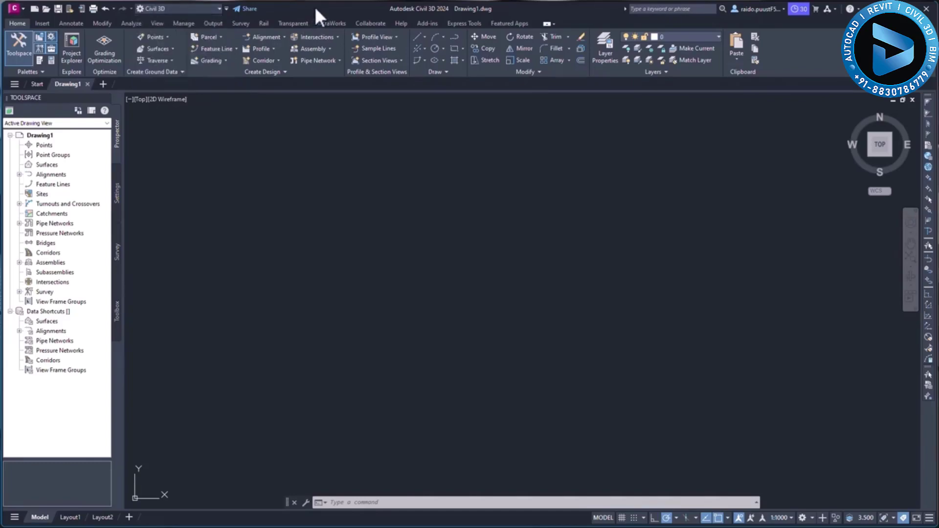